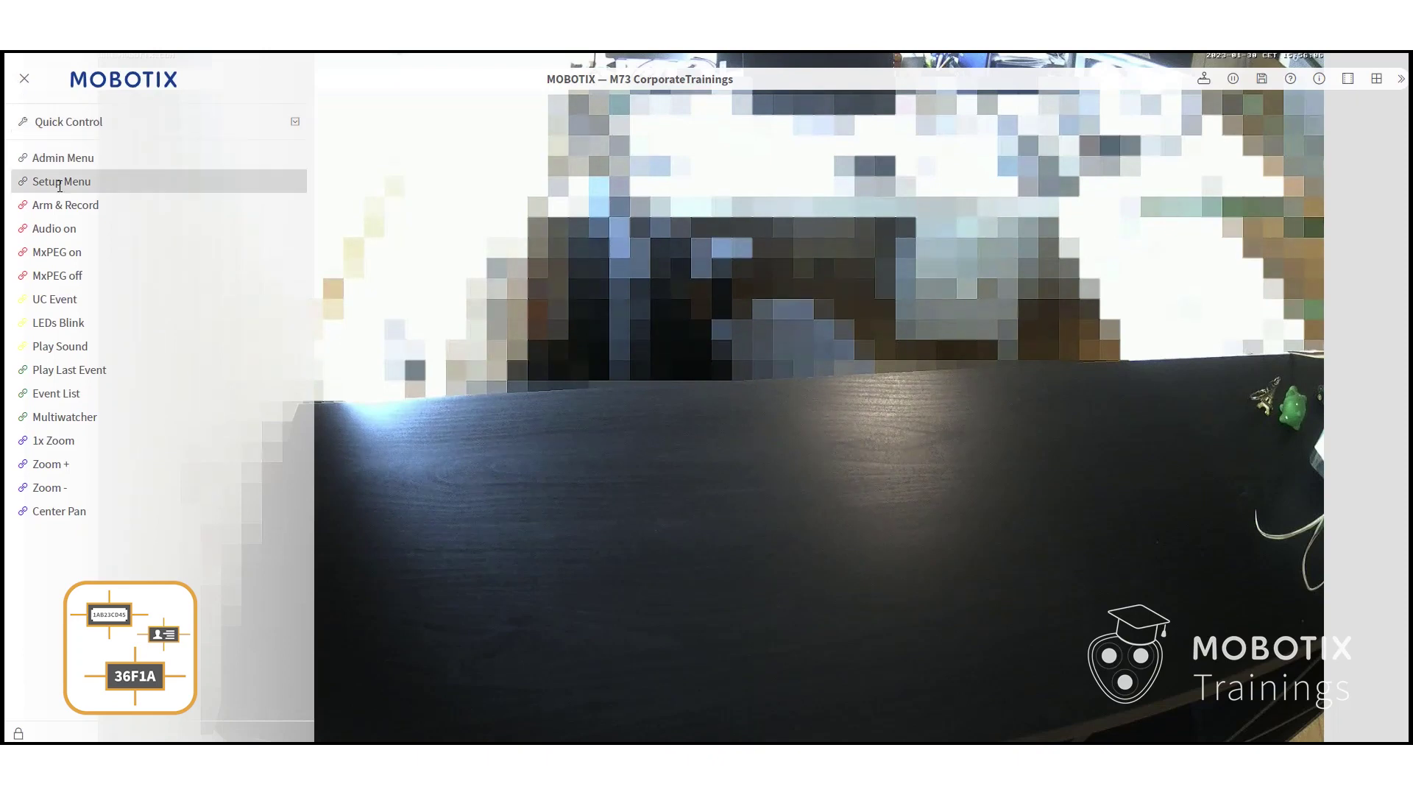
Activate the Vaxtor Genesis certified app and apply it, starting its 30-day trial
left_click(60, 182)
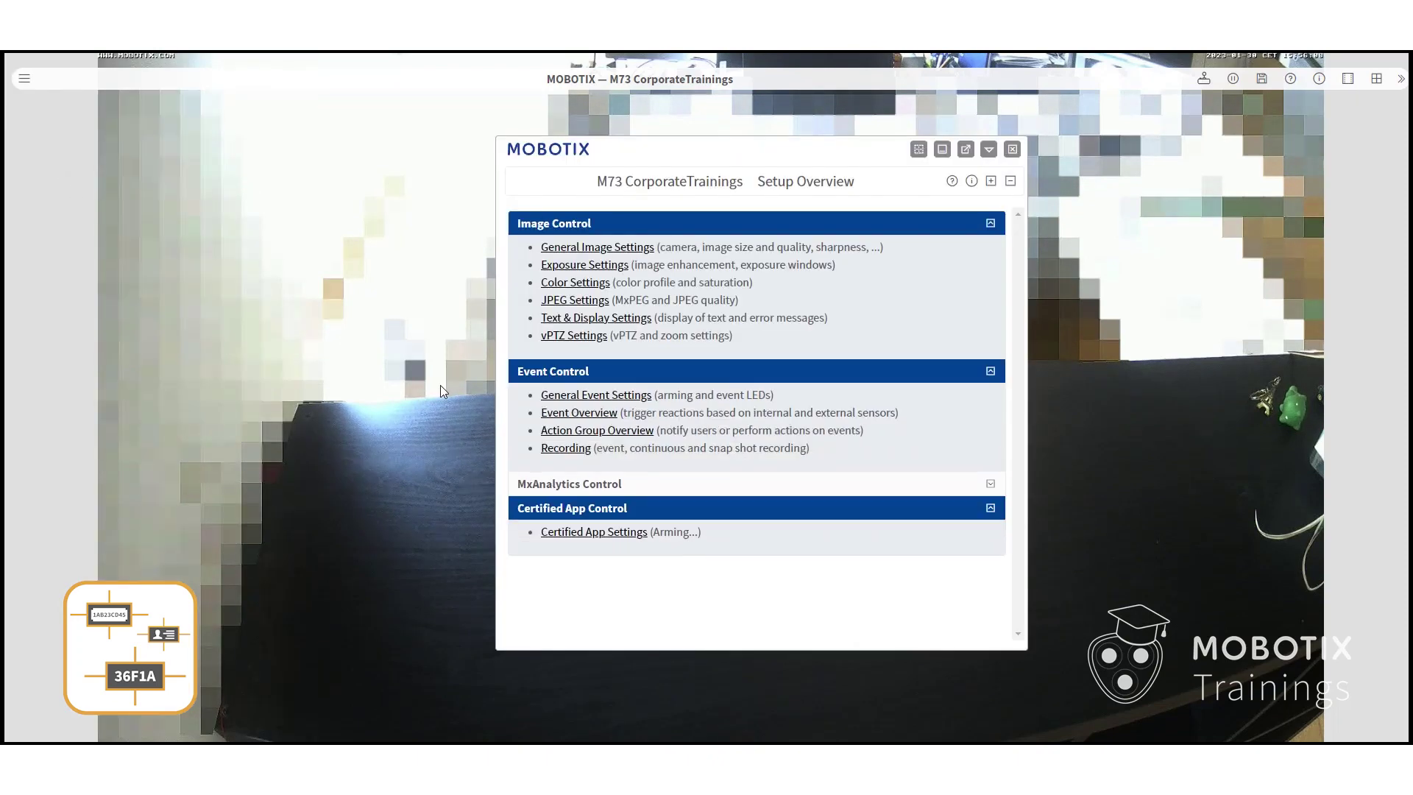
left_click(610, 522)
scroll(703, 482, "down", 2)
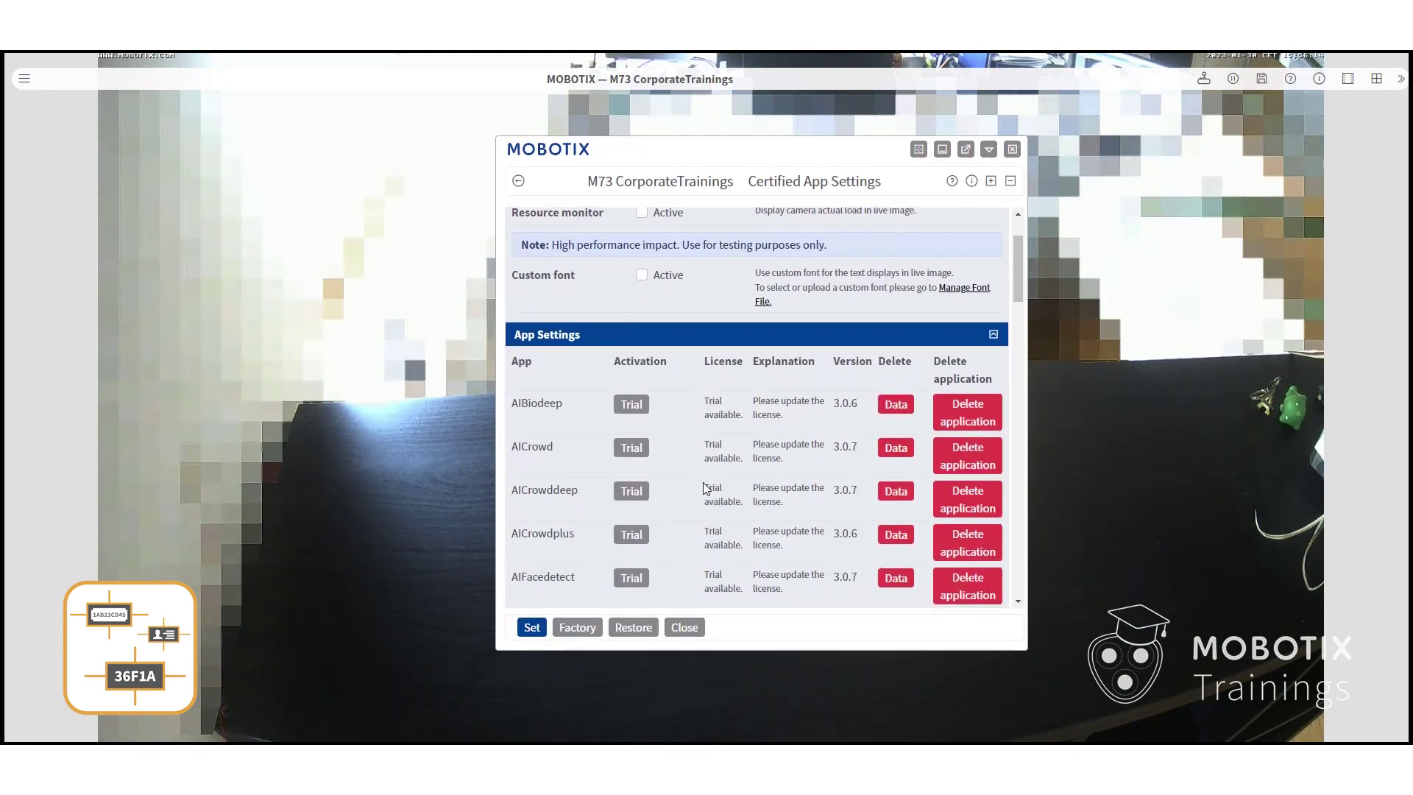
scroll(704, 484, "down", 15)
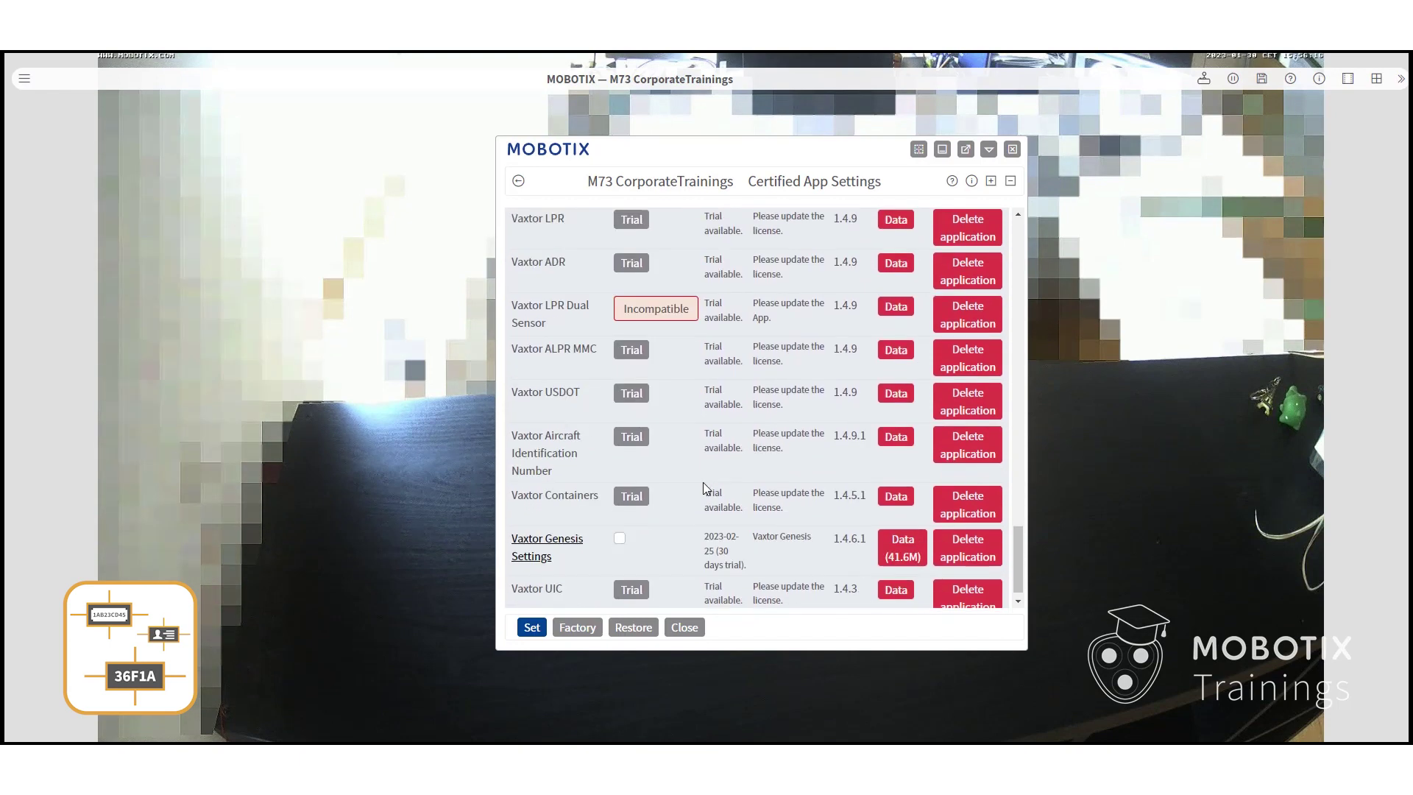
left_click(524, 631)
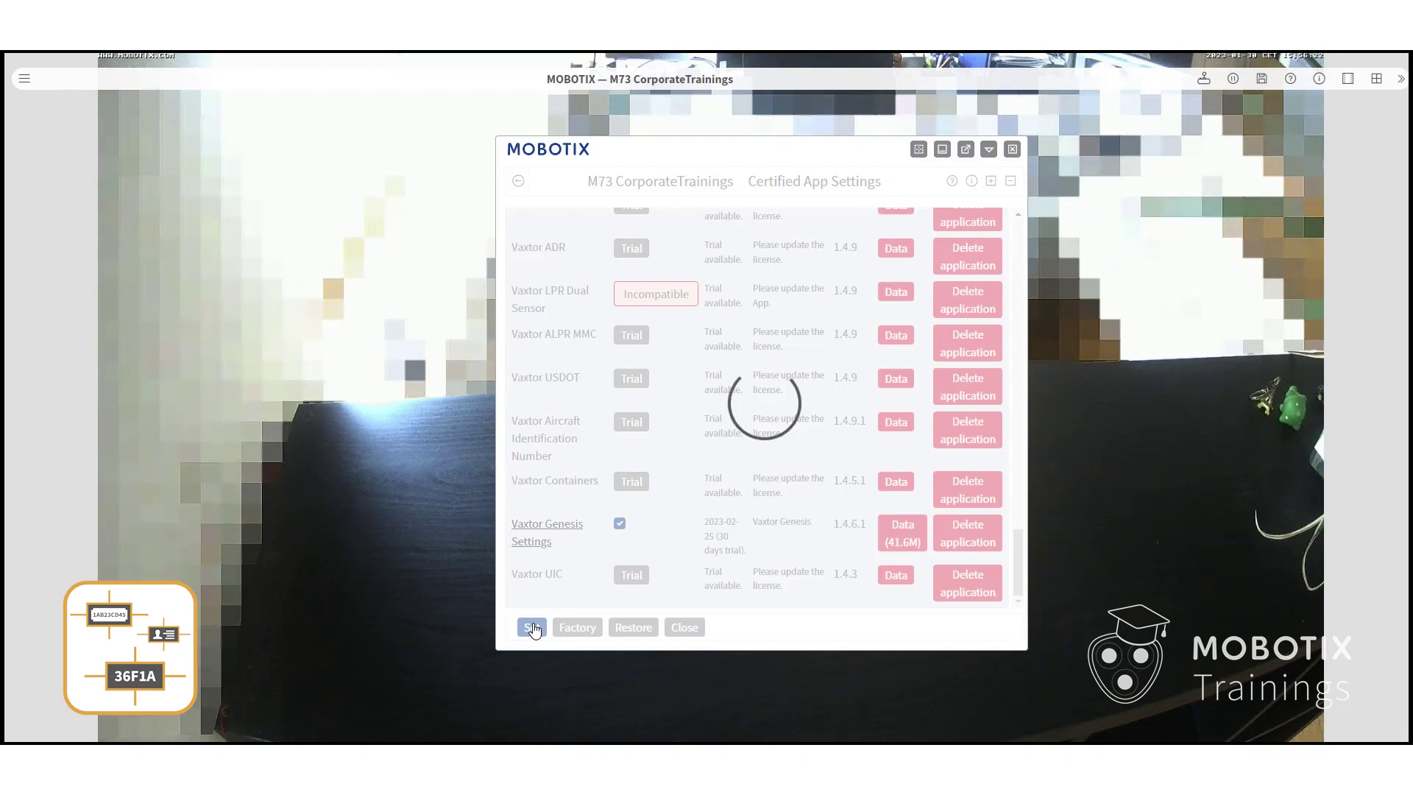
scroll(688, 490, "down", 20)
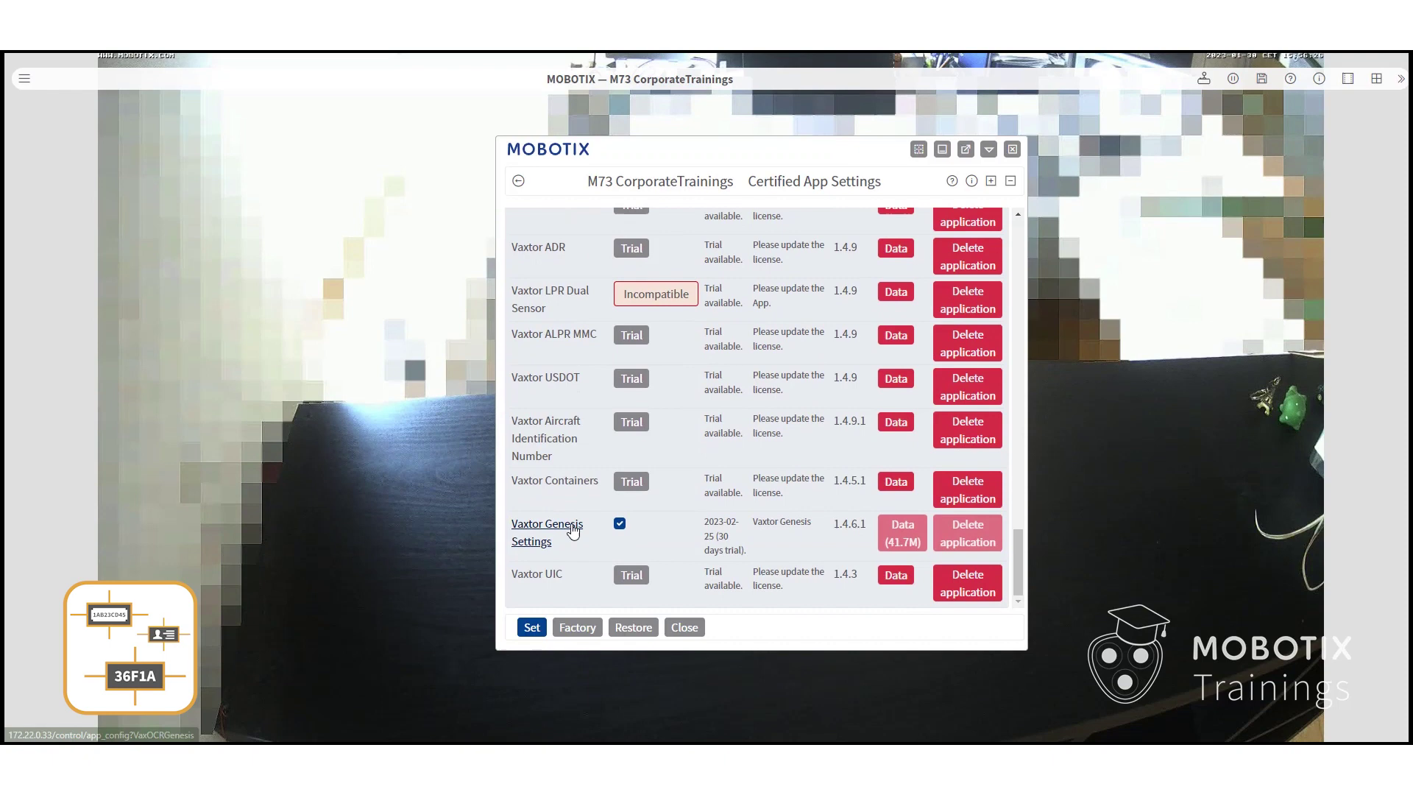
In Vaxtor Genesis settings, replace the %D%D%D%D%L%D%D grammar rule with %D%D%D%D%L%D
left_click(573, 529)
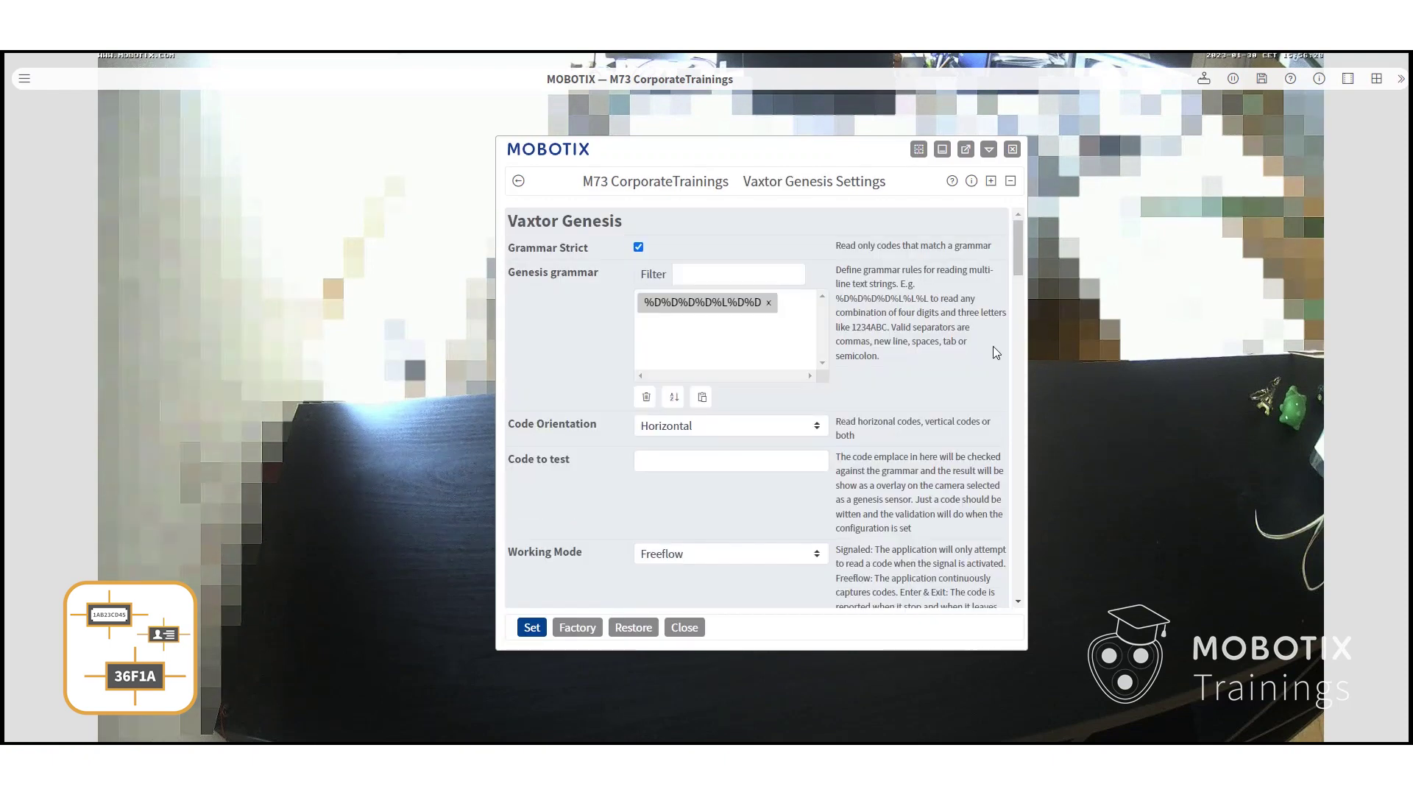
left_click(768, 302)
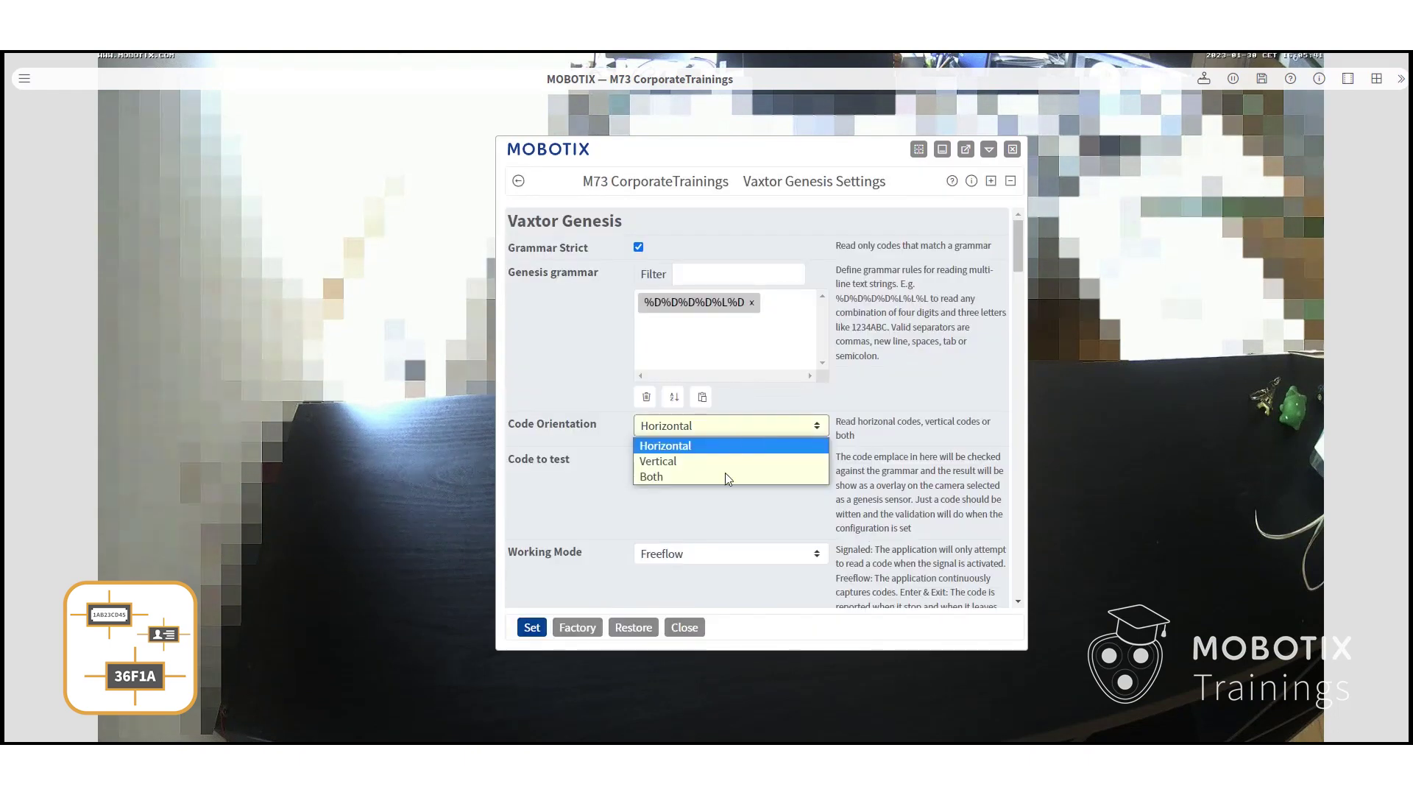
Add recognition area 1 at position 214 x 6 with size 1047 x 539
left_click(784, 440)
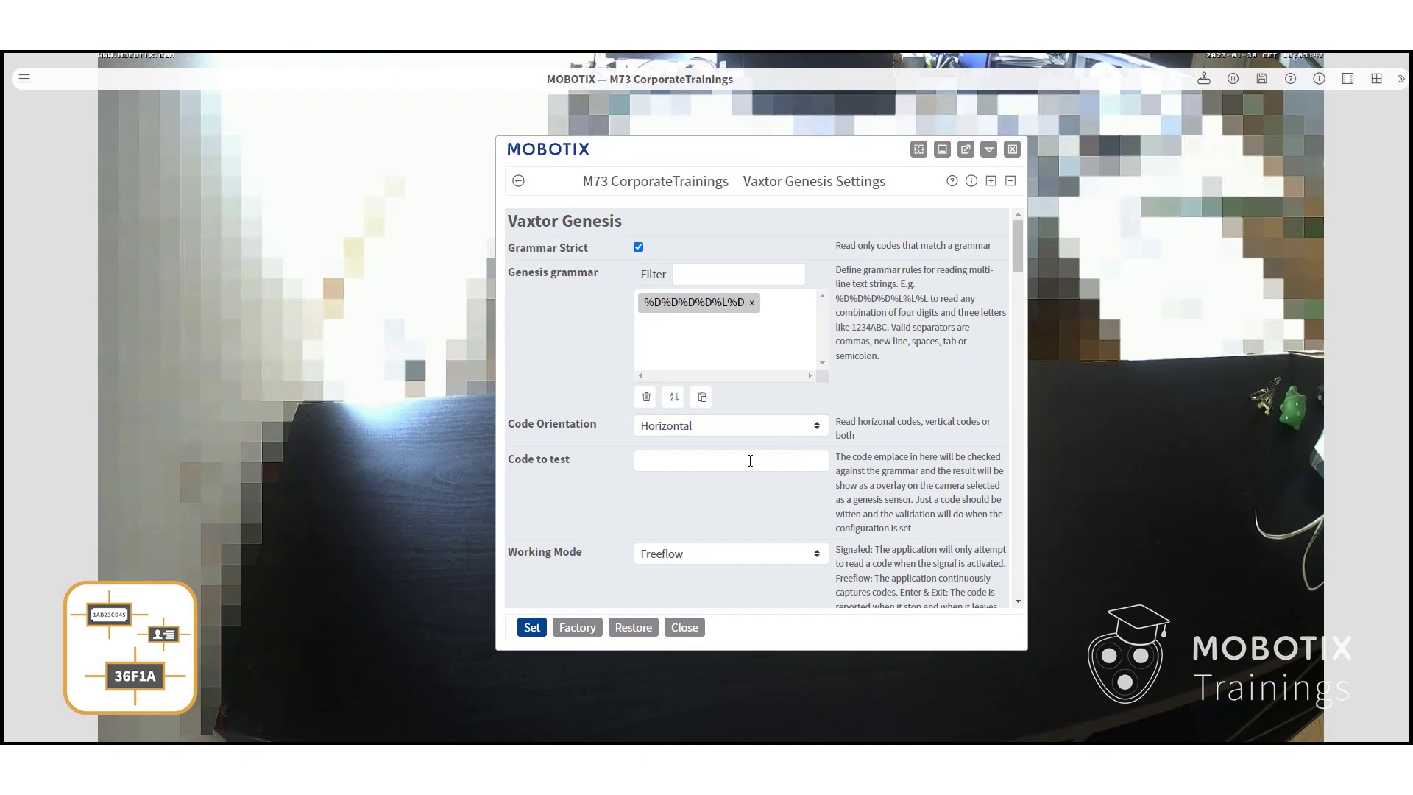
scroll(750, 461, "down", 2)
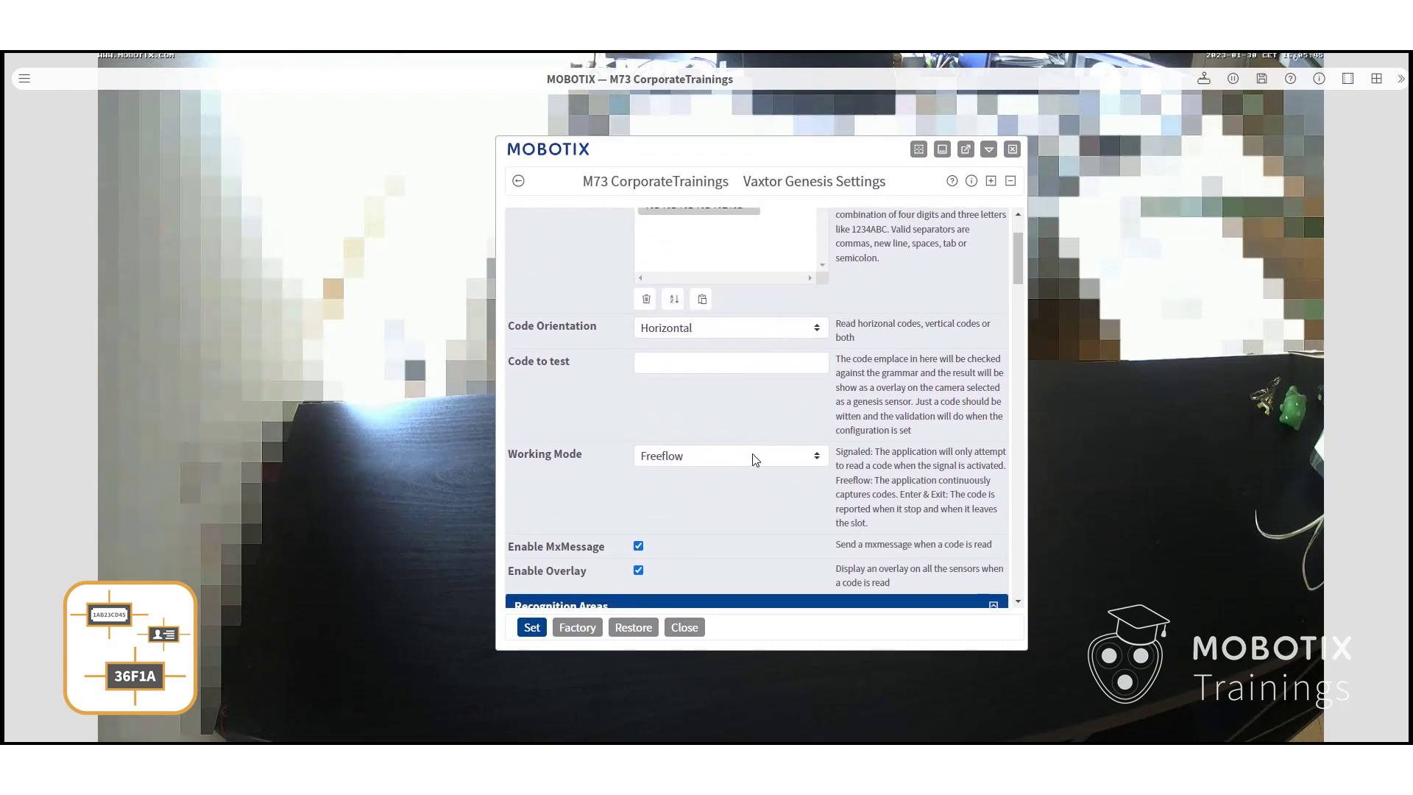
scroll(753, 464, "down", 4)
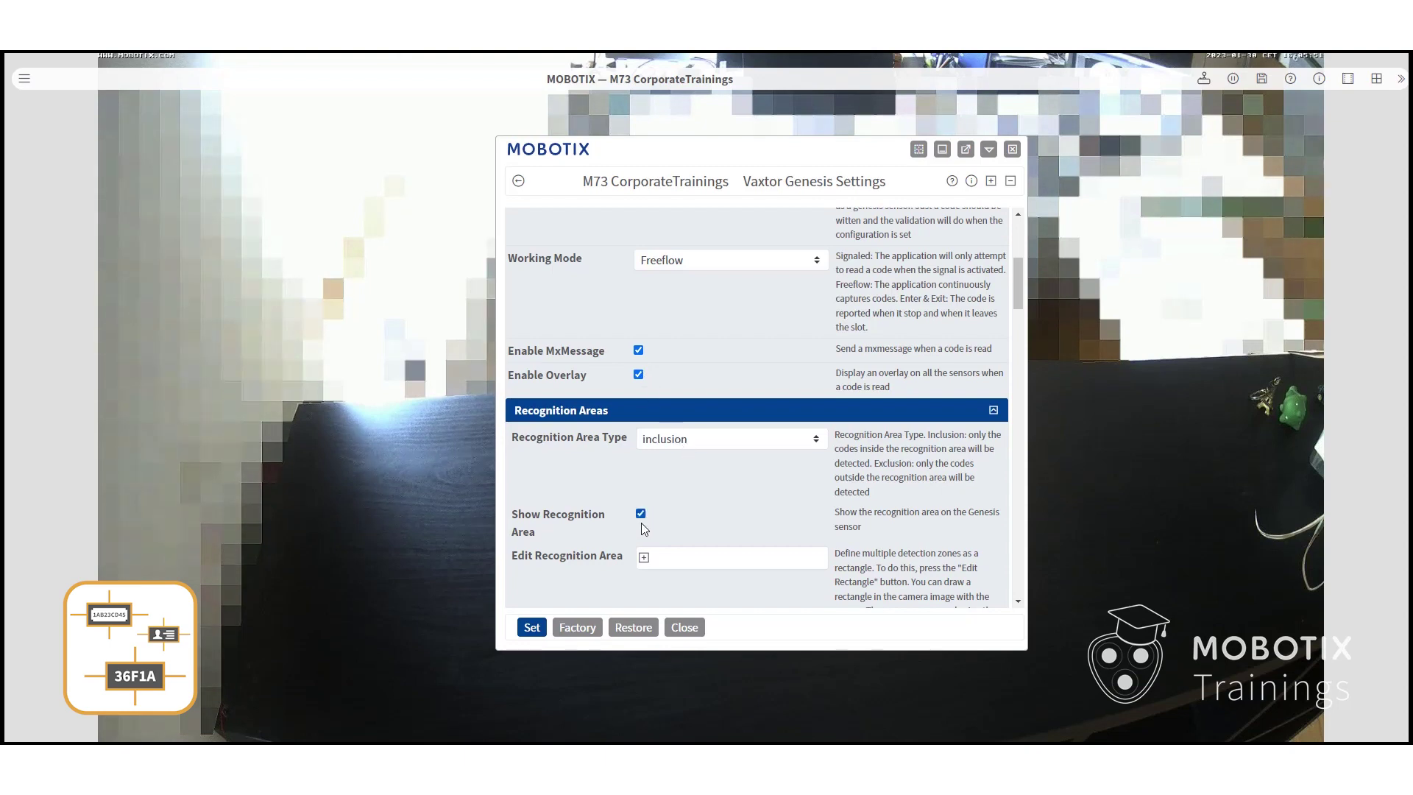
left_click(643, 558)
scroll(736, 515, "down", 4)
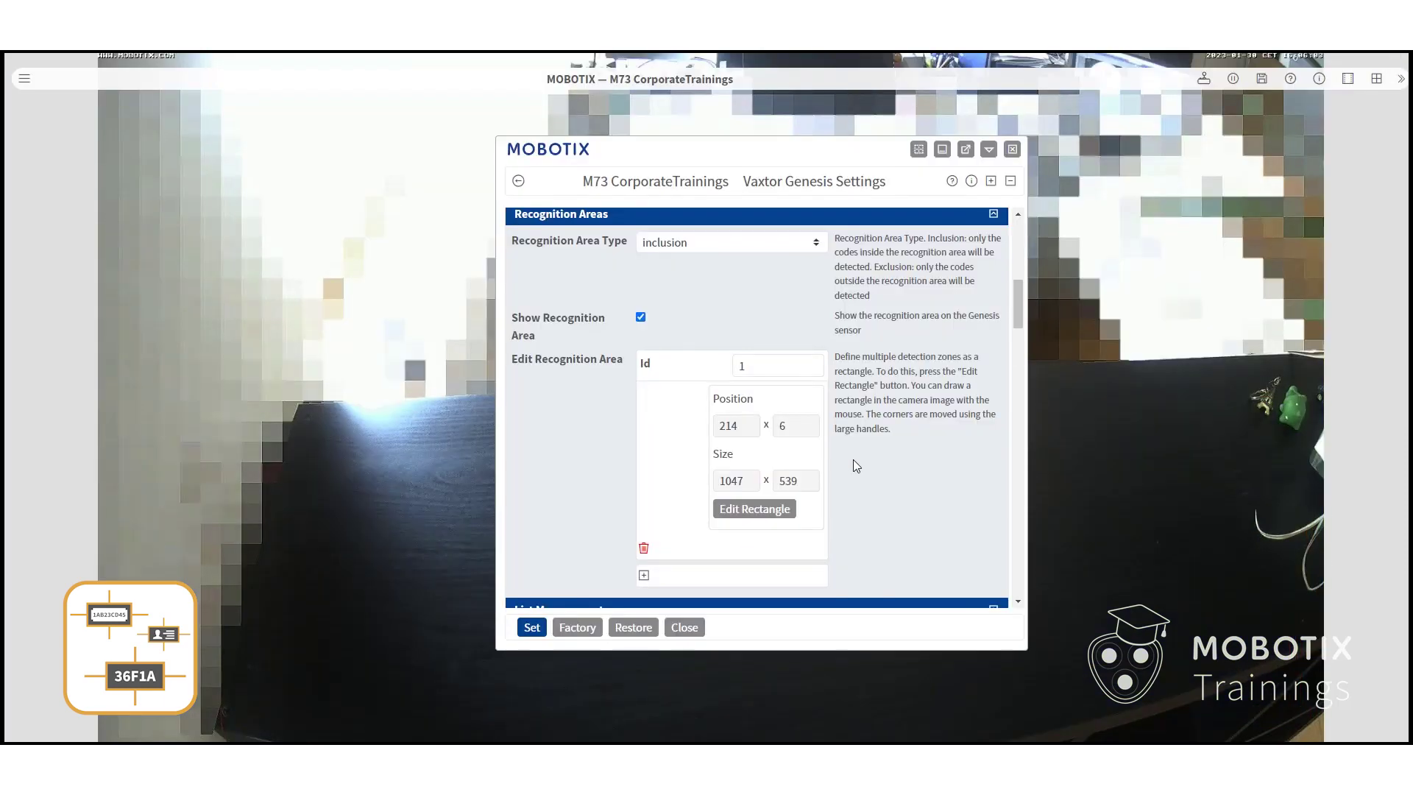
Set the Video section's Maximum Character Height to 70, keeping Minimum at 18
scroll(850, 461, "down", 3)
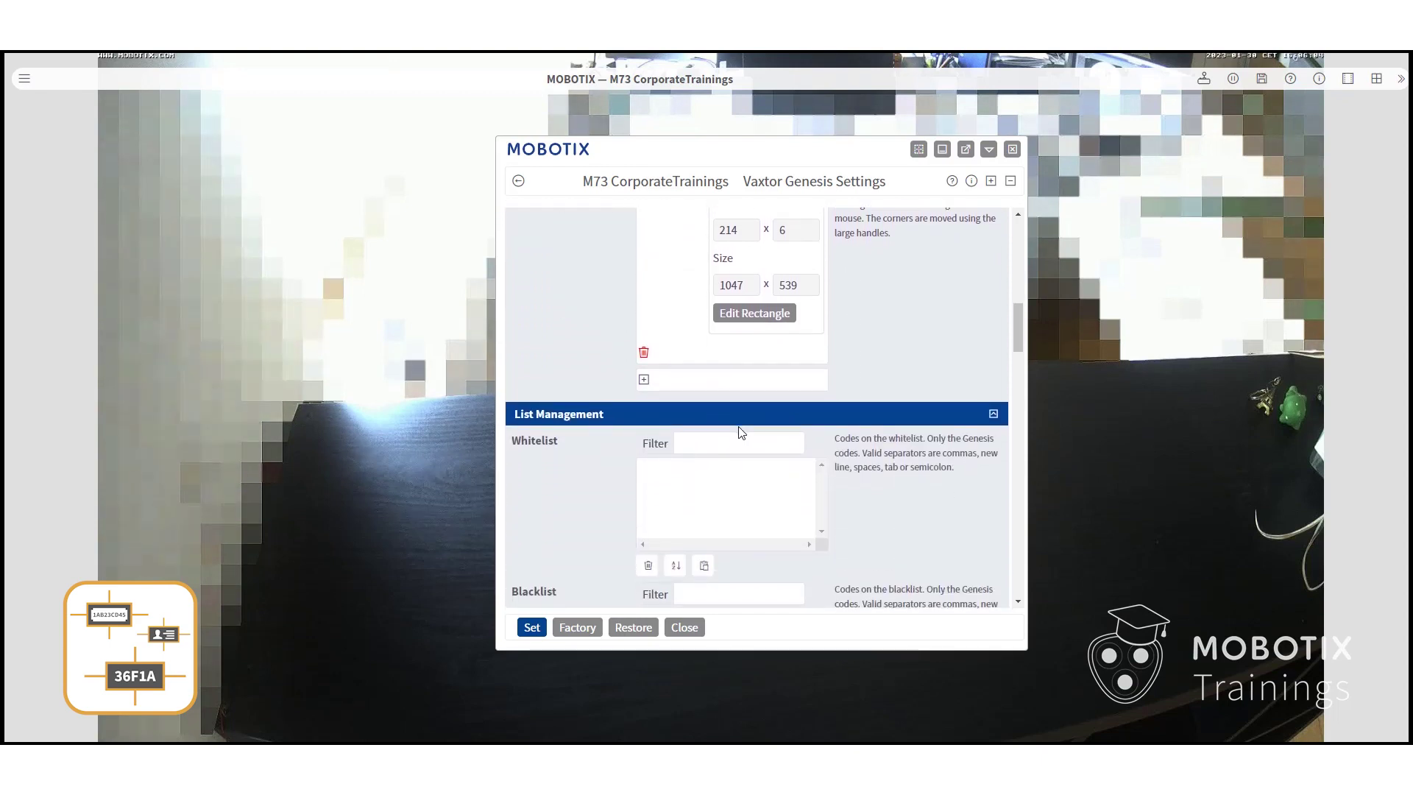
scroll(738, 432, "down", 3)
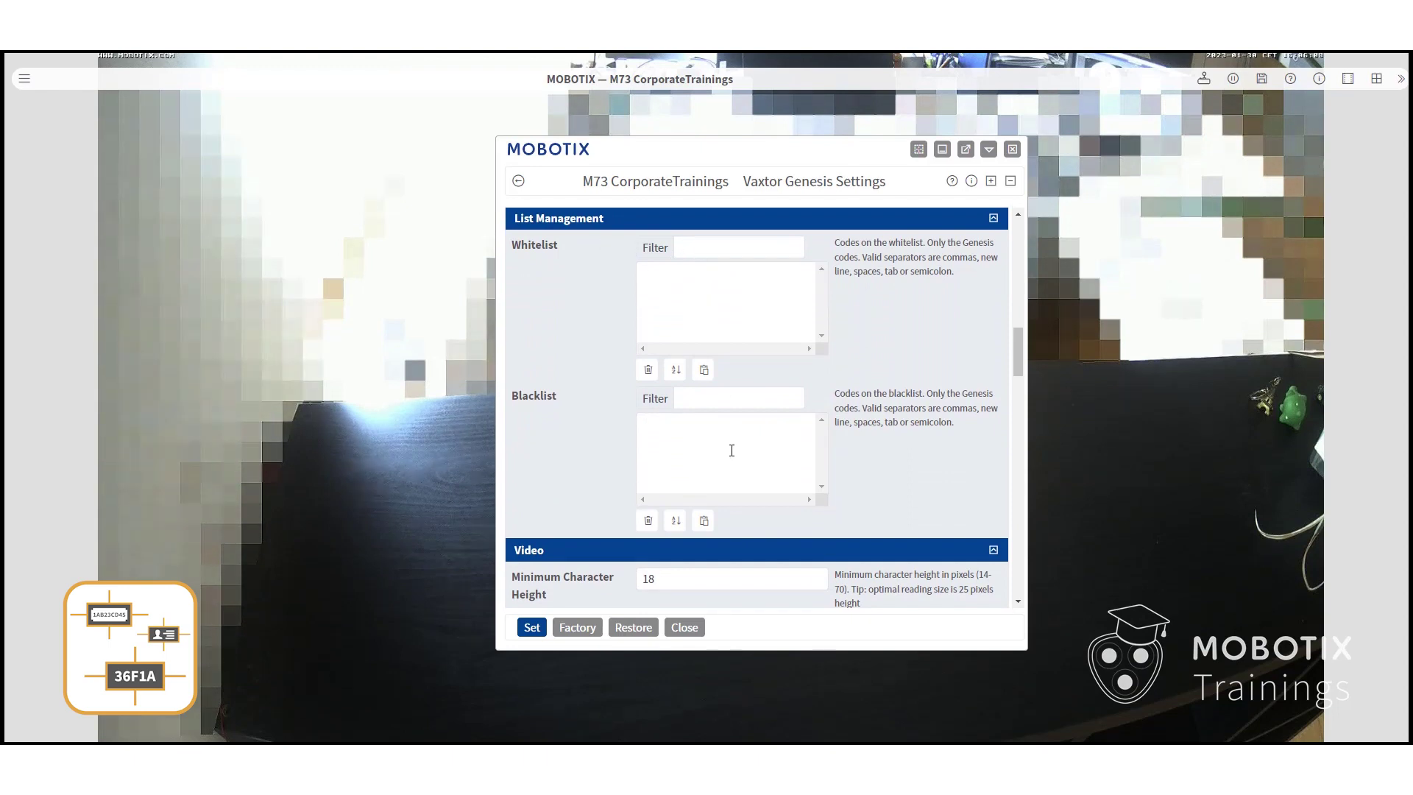
scroll(732, 451, "down", 2)
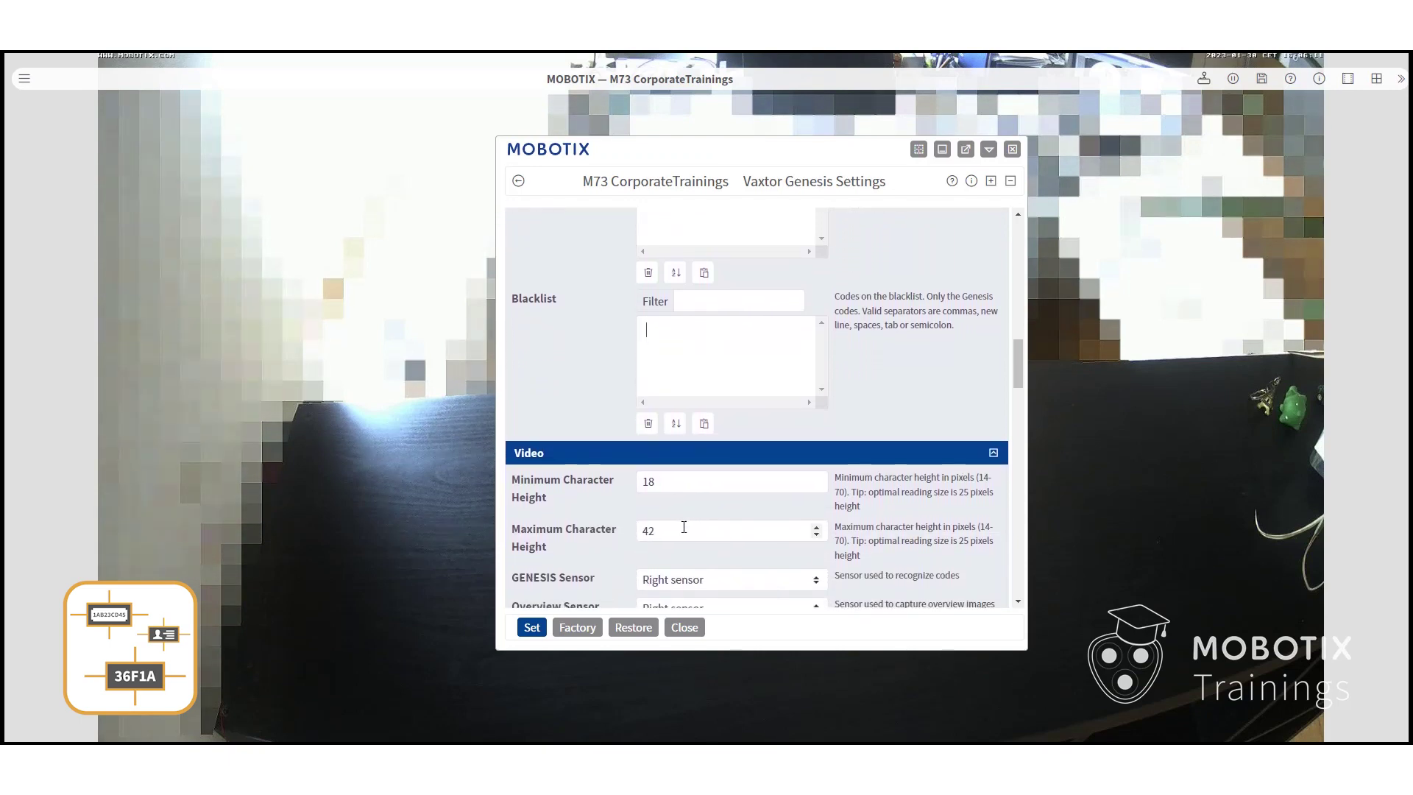
left_click_drag(683, 527, 611, 528)
type("70")
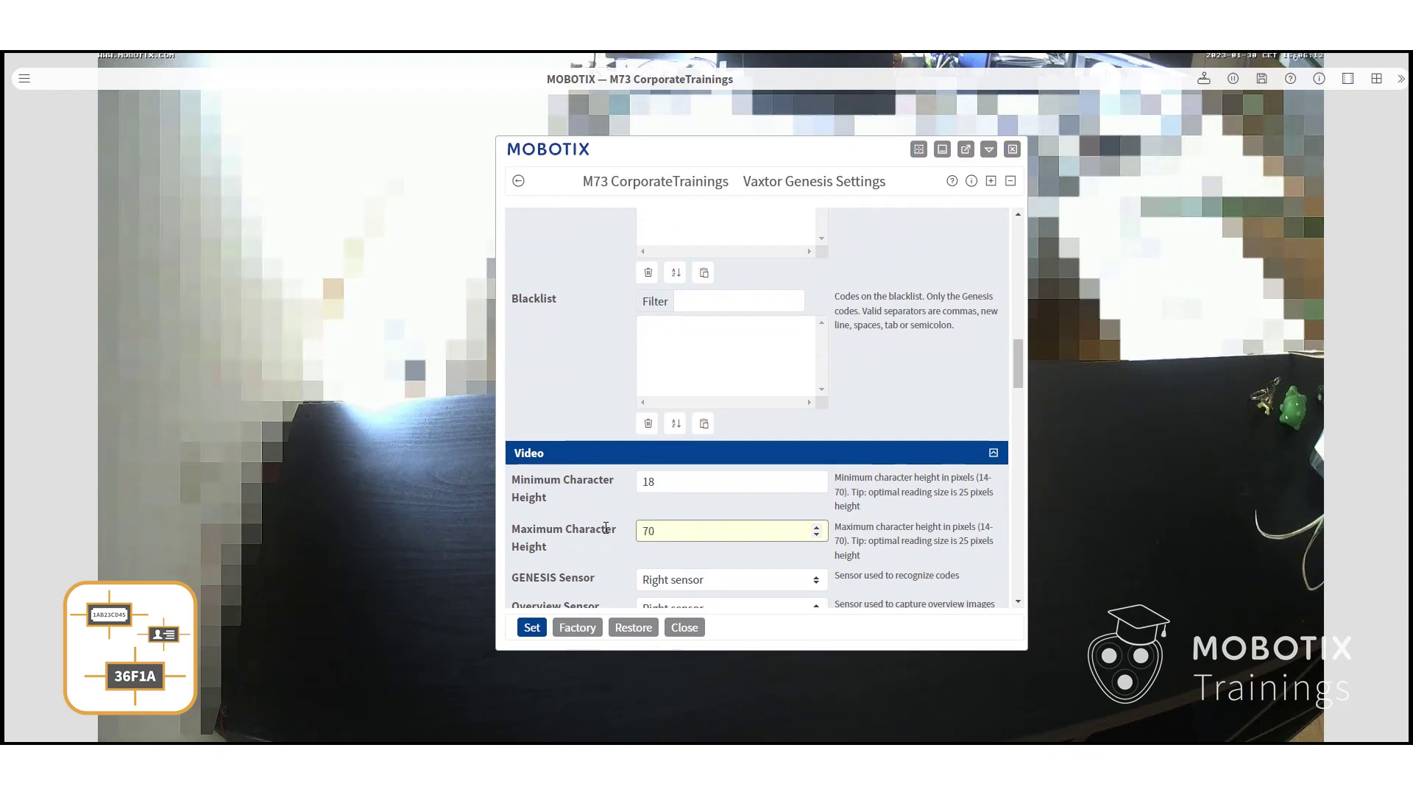
scroll(605, 527, "down", 1)
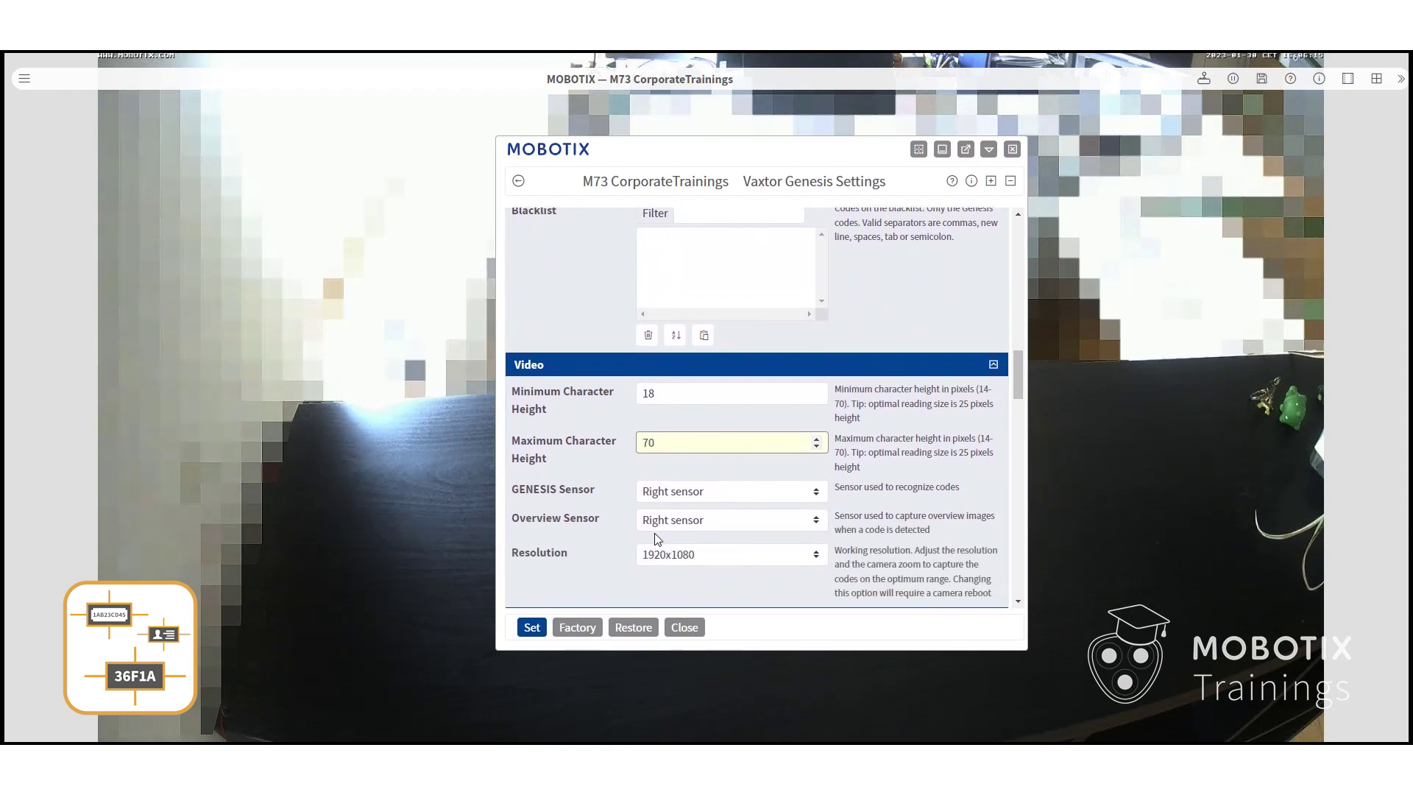
scroll(657, 539, "down", 1)
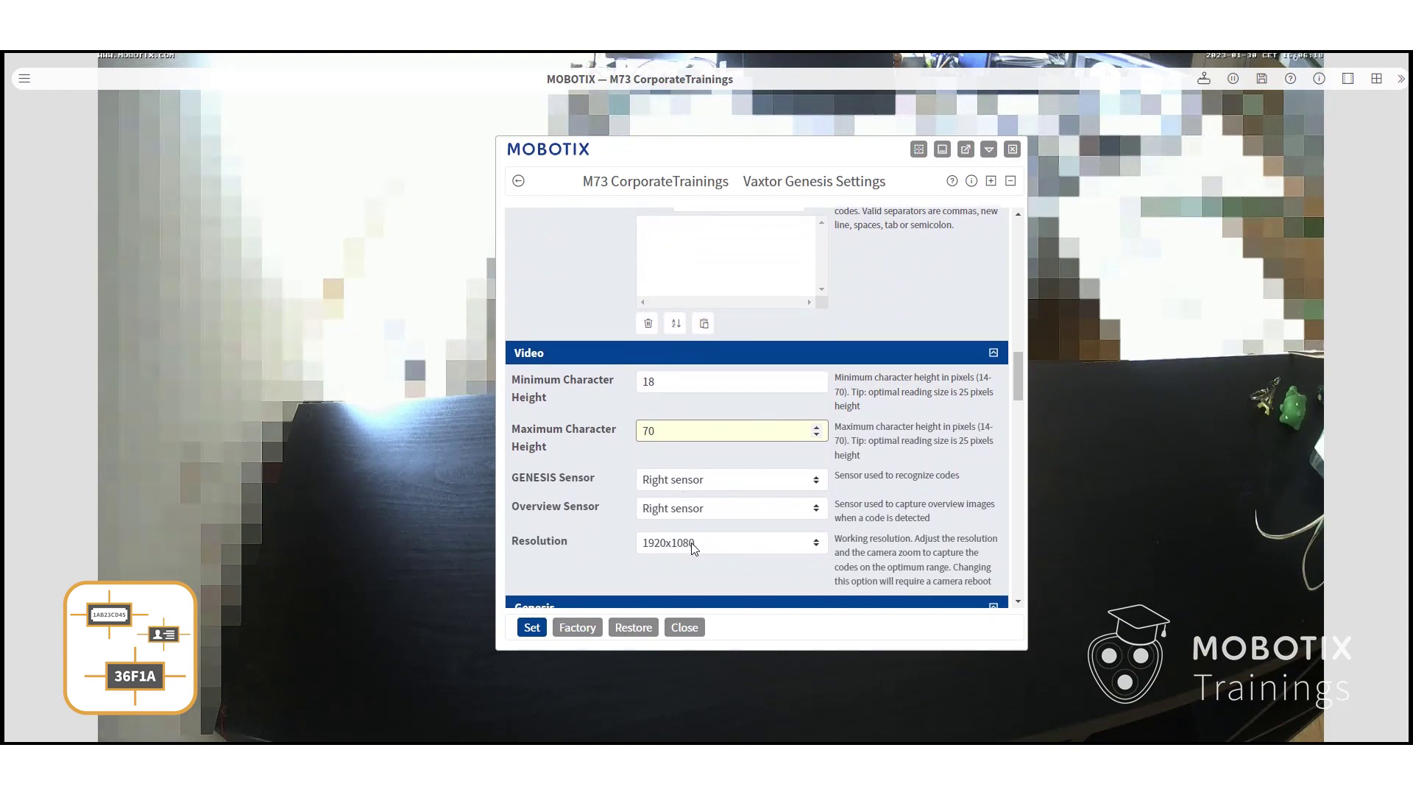
Change the Environment section's Same code Delay from 60 to 10 seconds
scroll(691, 542, "down", 2)
scroll(691, 542, "down", 3)
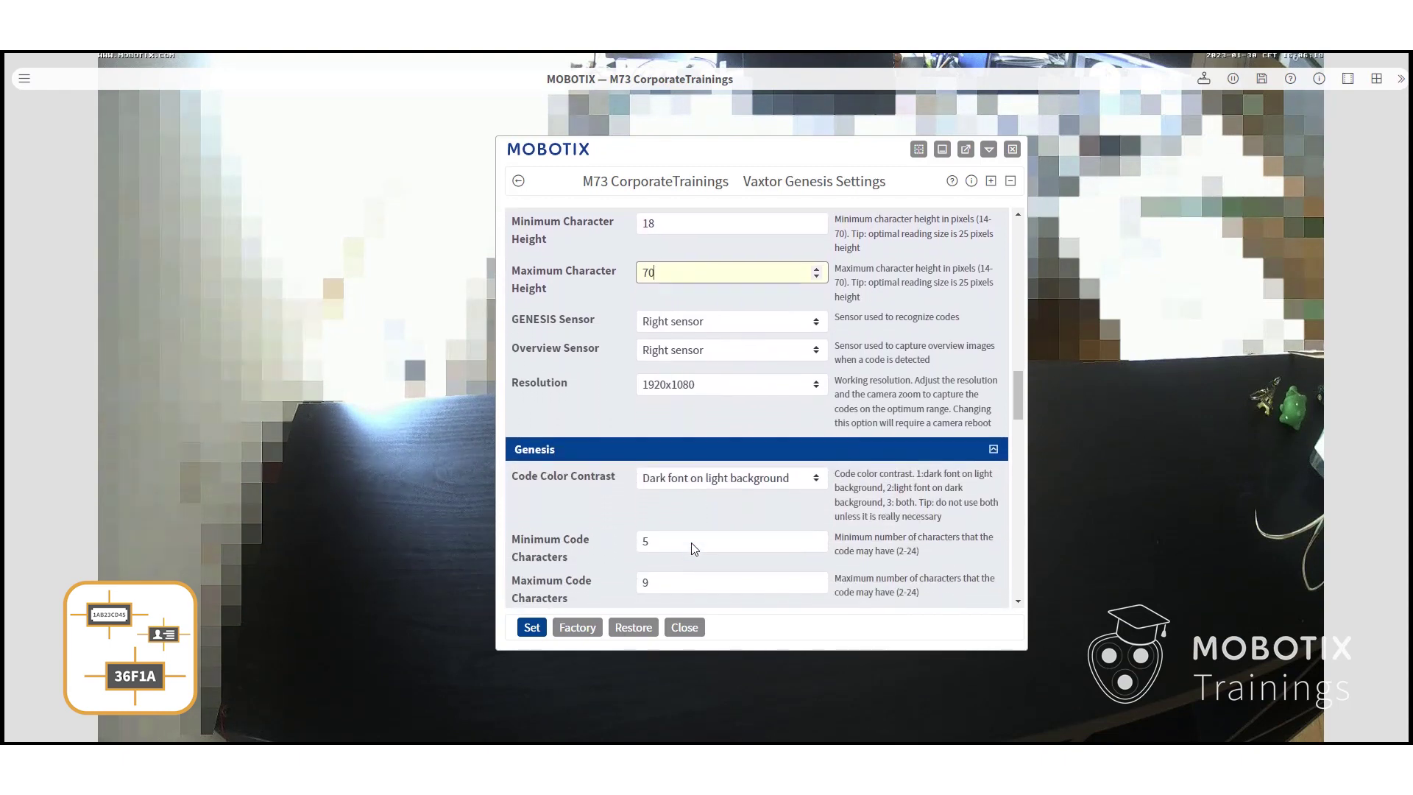
scroll(680, 493, "down", 1)
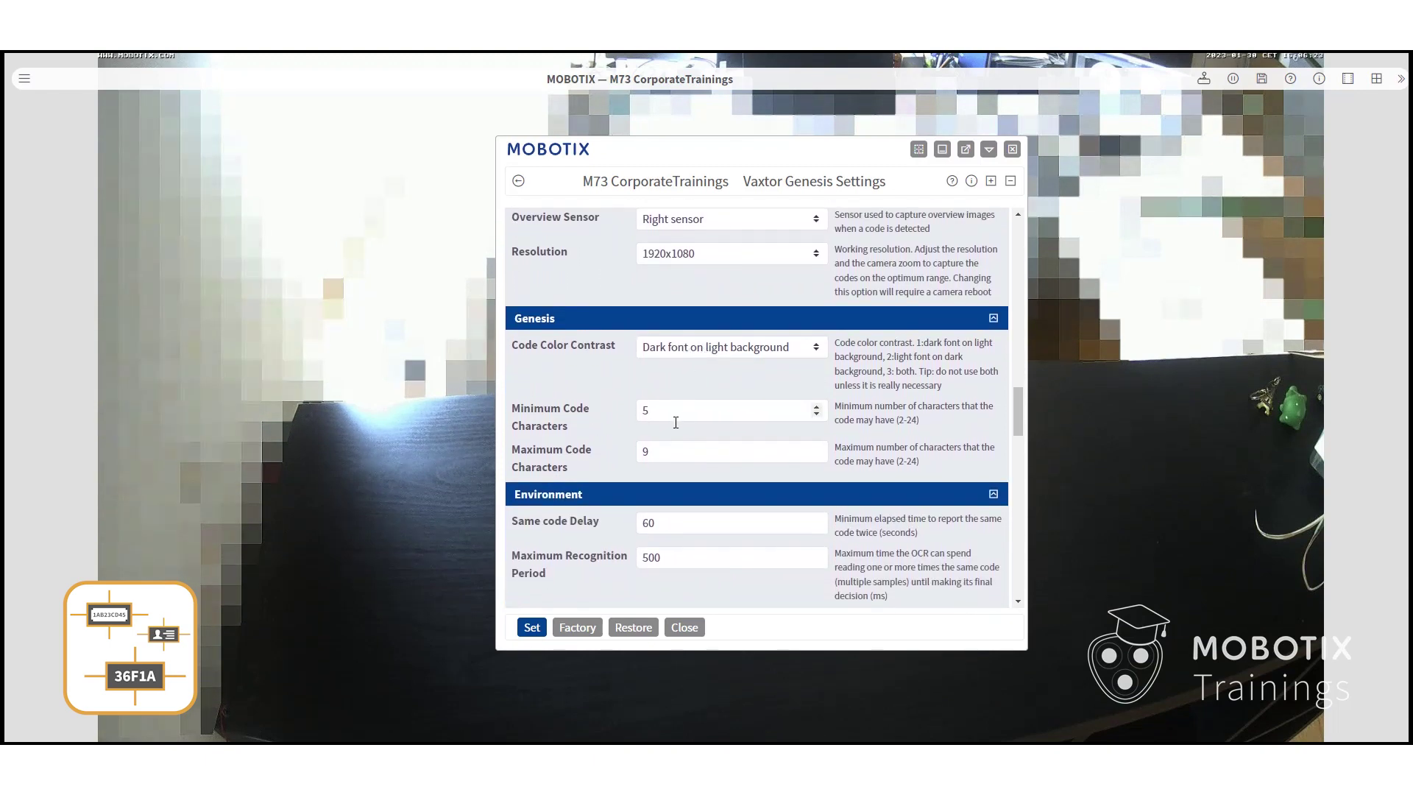
left_click(658, 520)
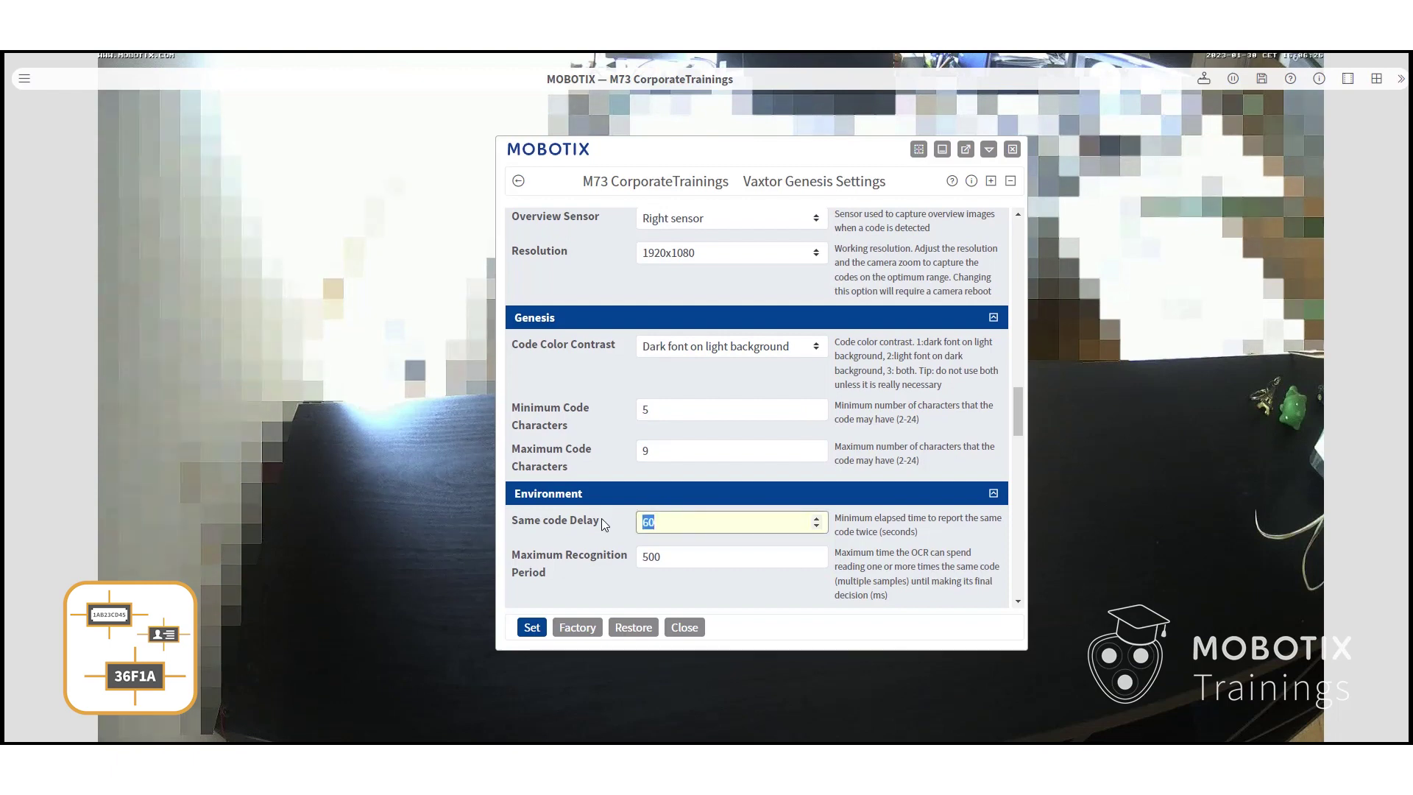
type("10")
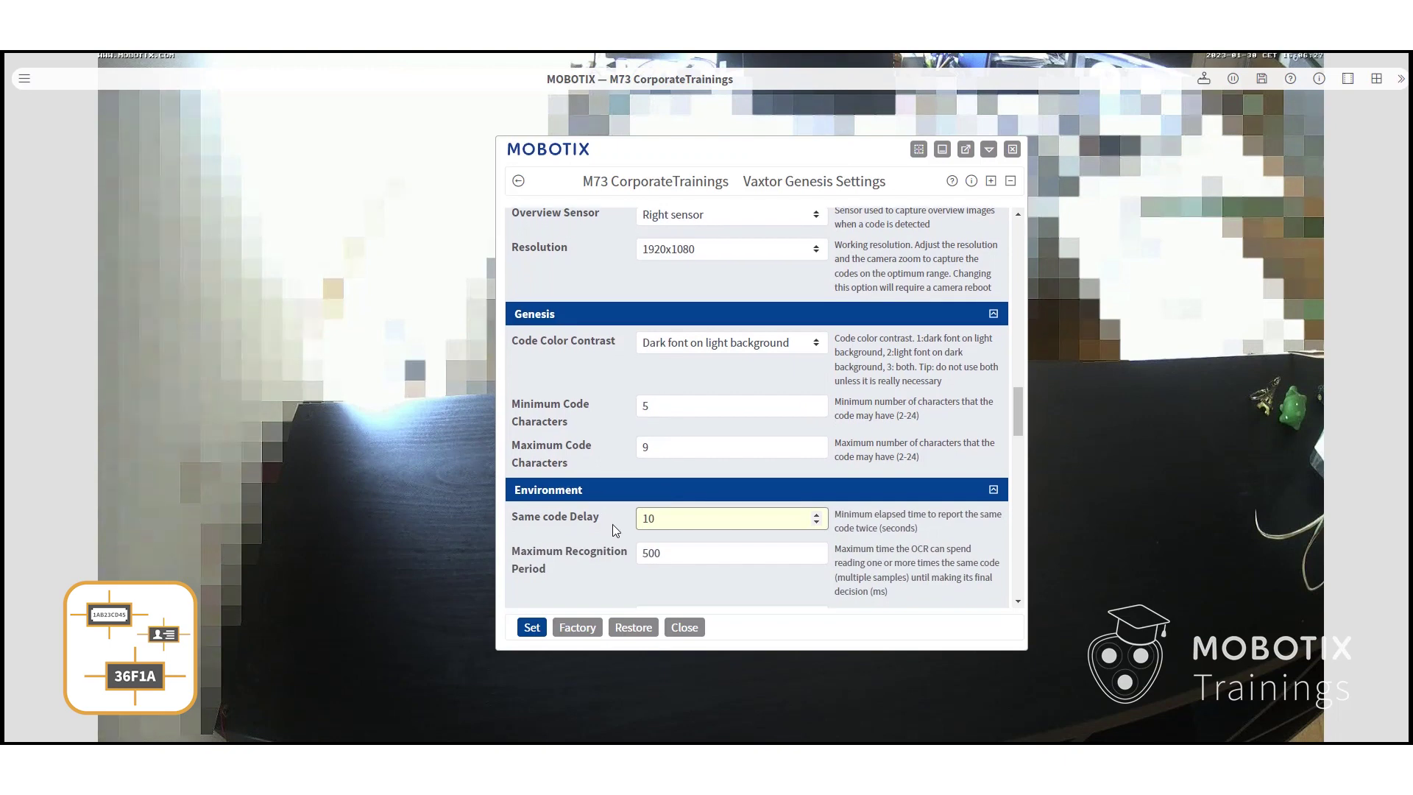
scroll(611, 524, "down", 2)
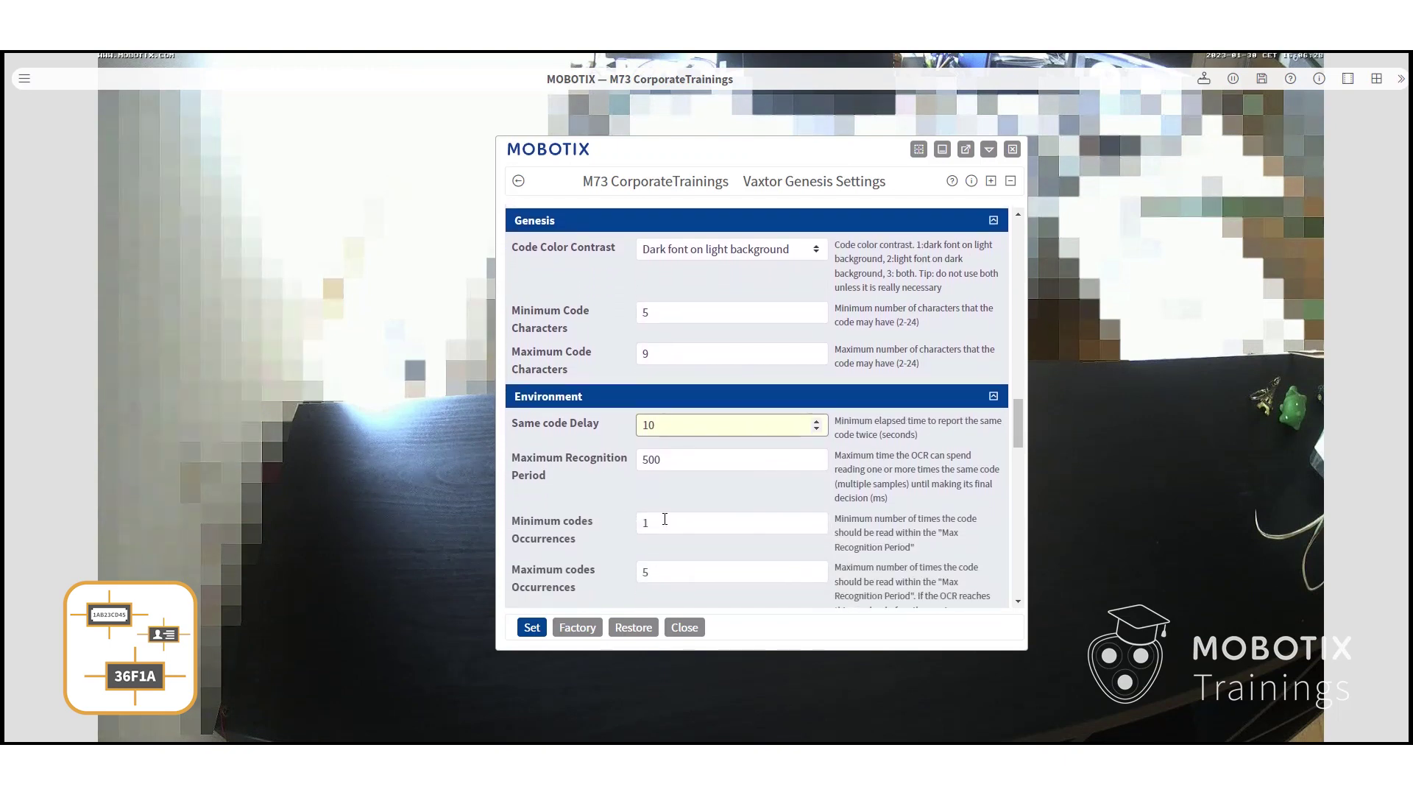
scroll(650, 560, "down", 2)
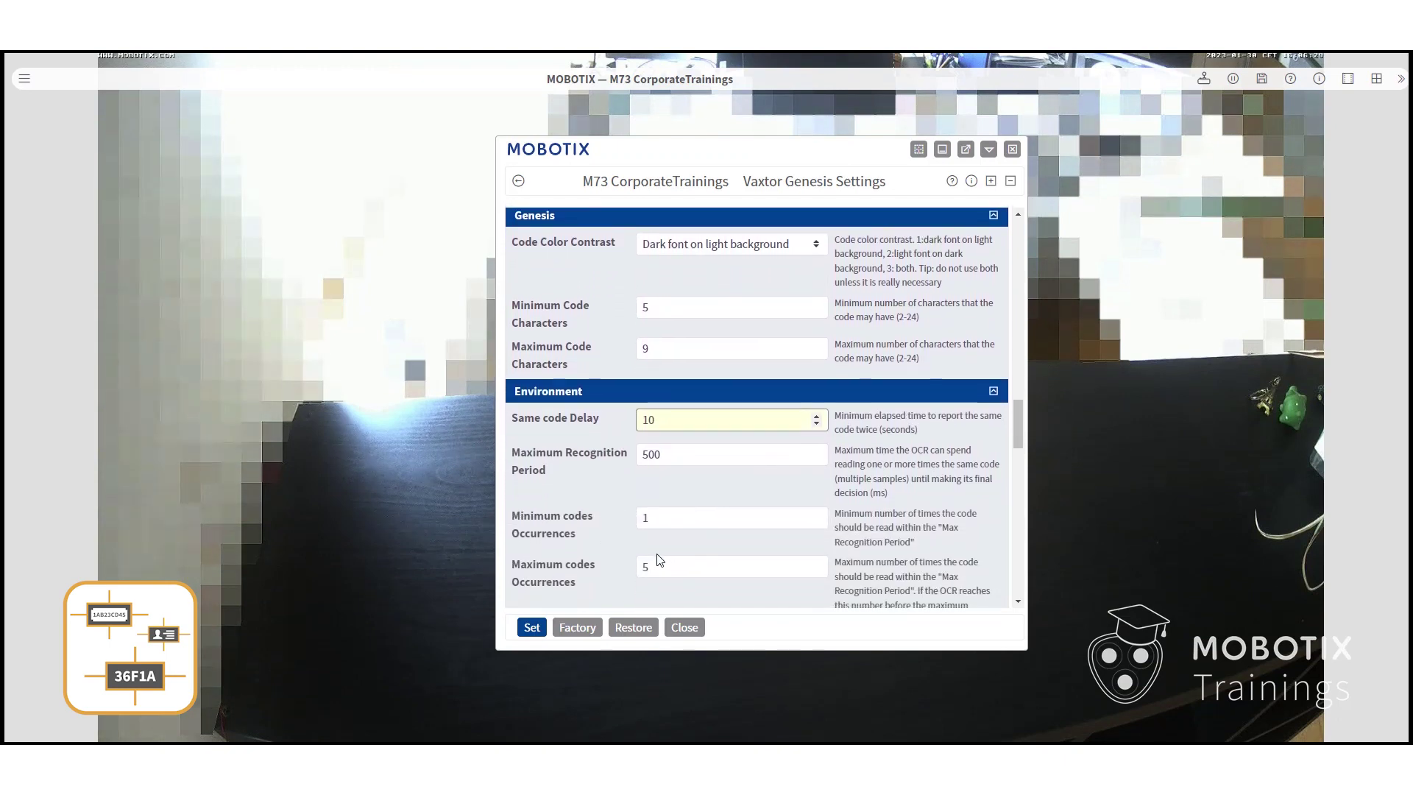
scroll(656, 559, "down", 4)
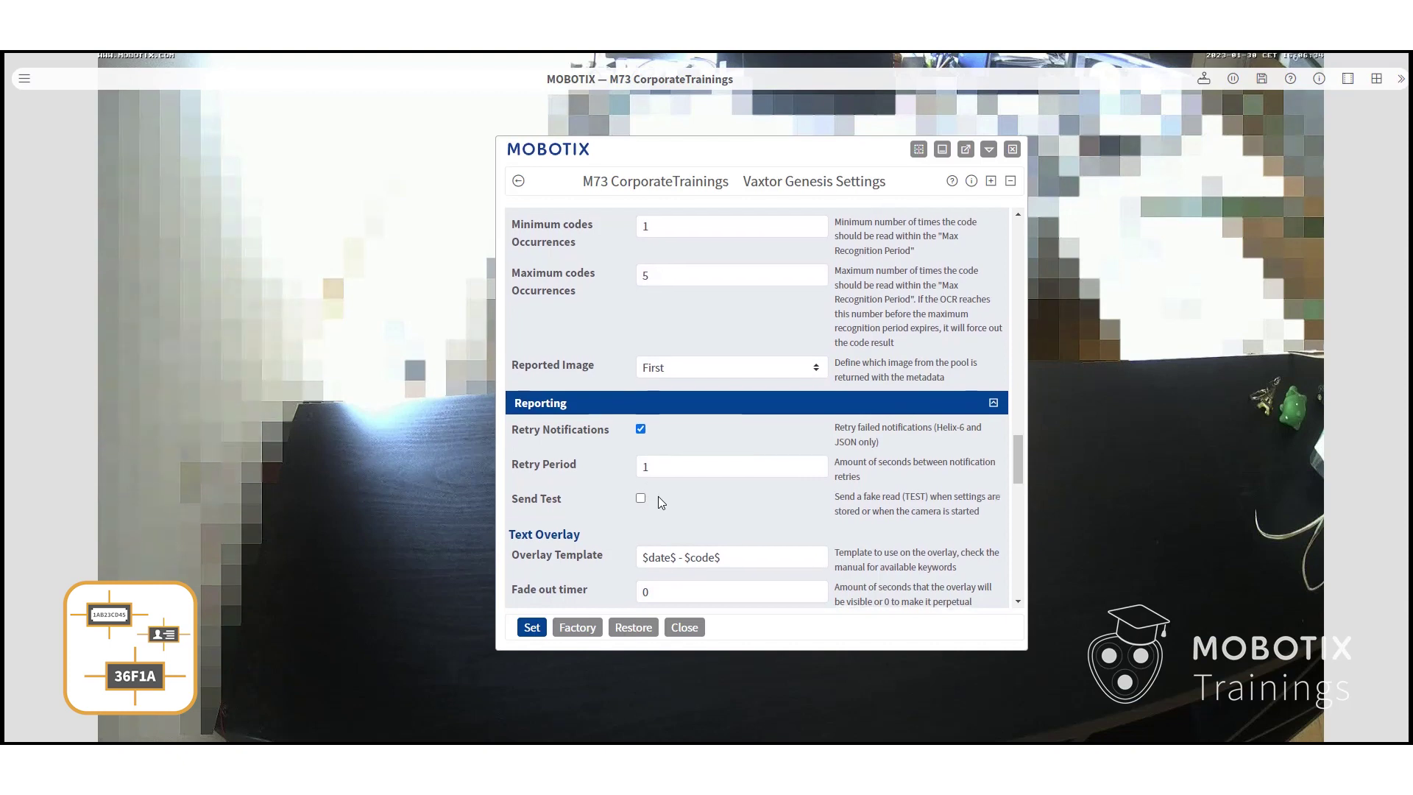
scroll(657, 496, "down", 3)
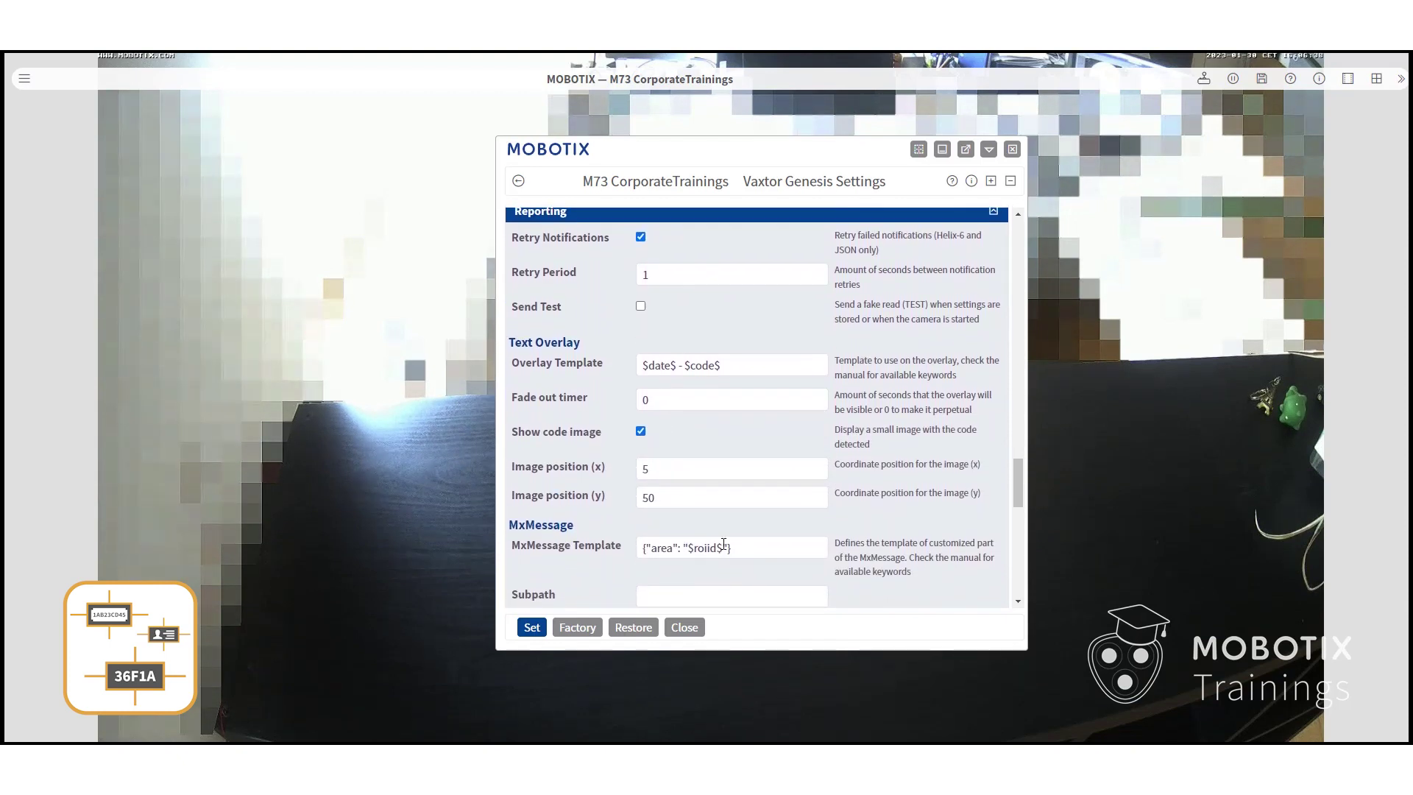
scroll(706, 549, "down", 1)
scroll(707, 551, "down", 2)
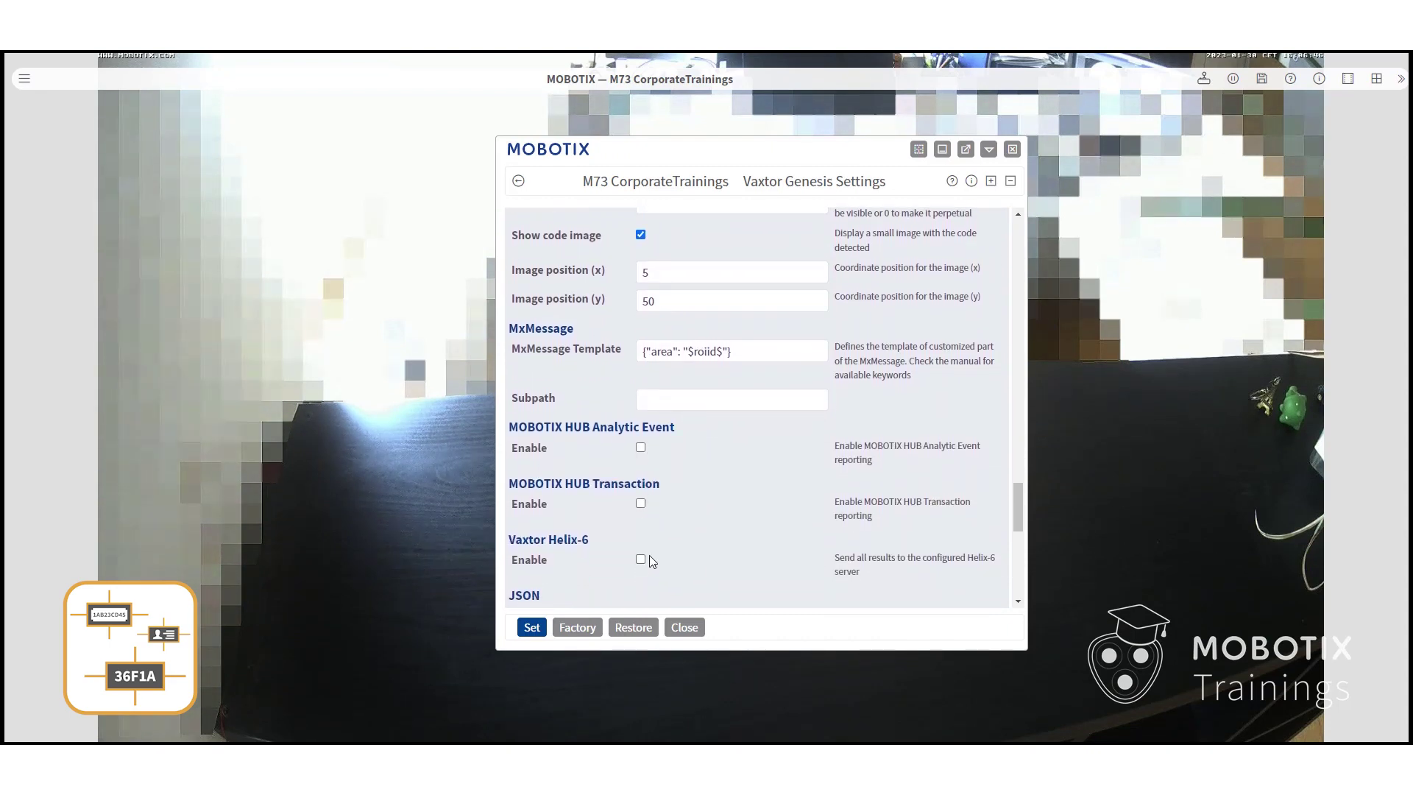
scroll(650, 559, "down", 4)
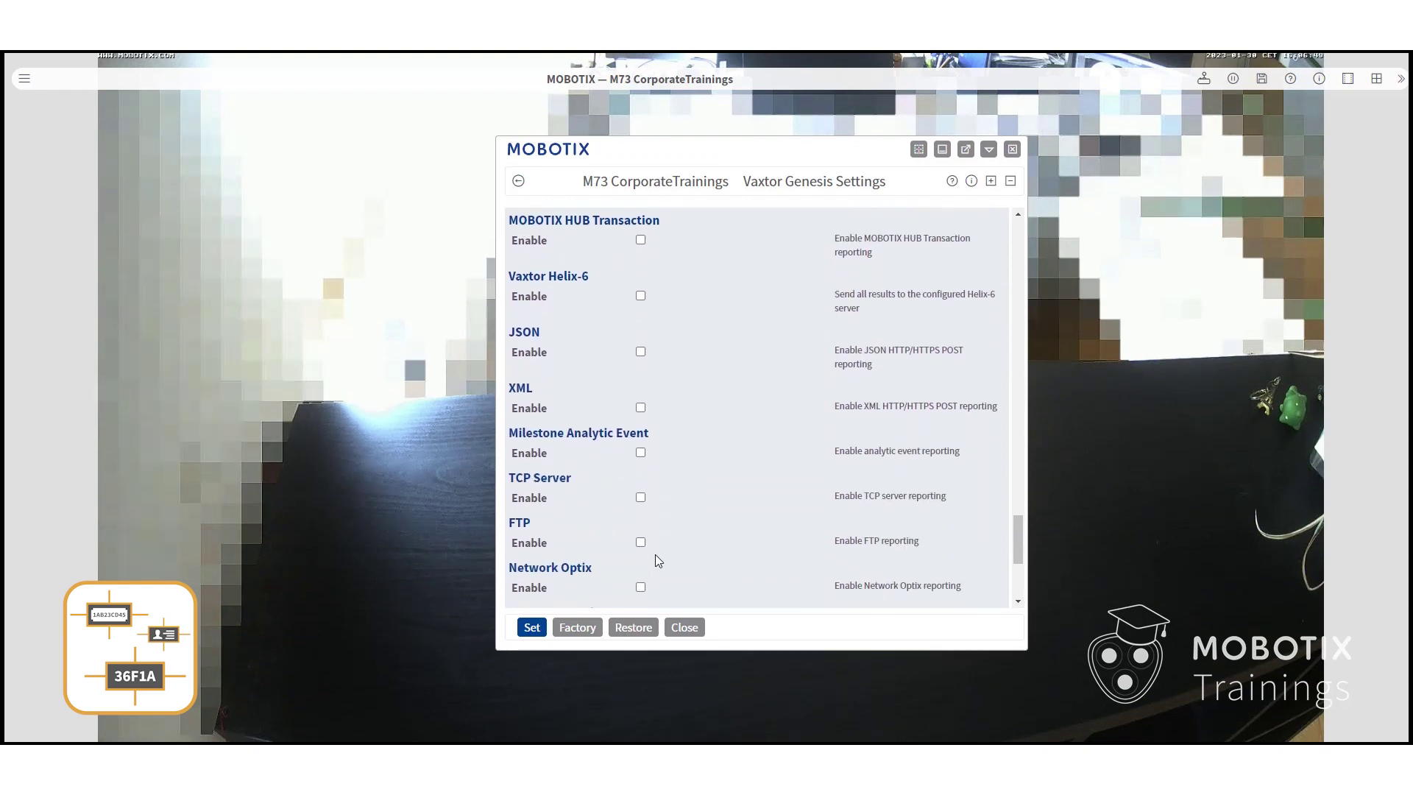
scroll(655, 554, "down", 4)
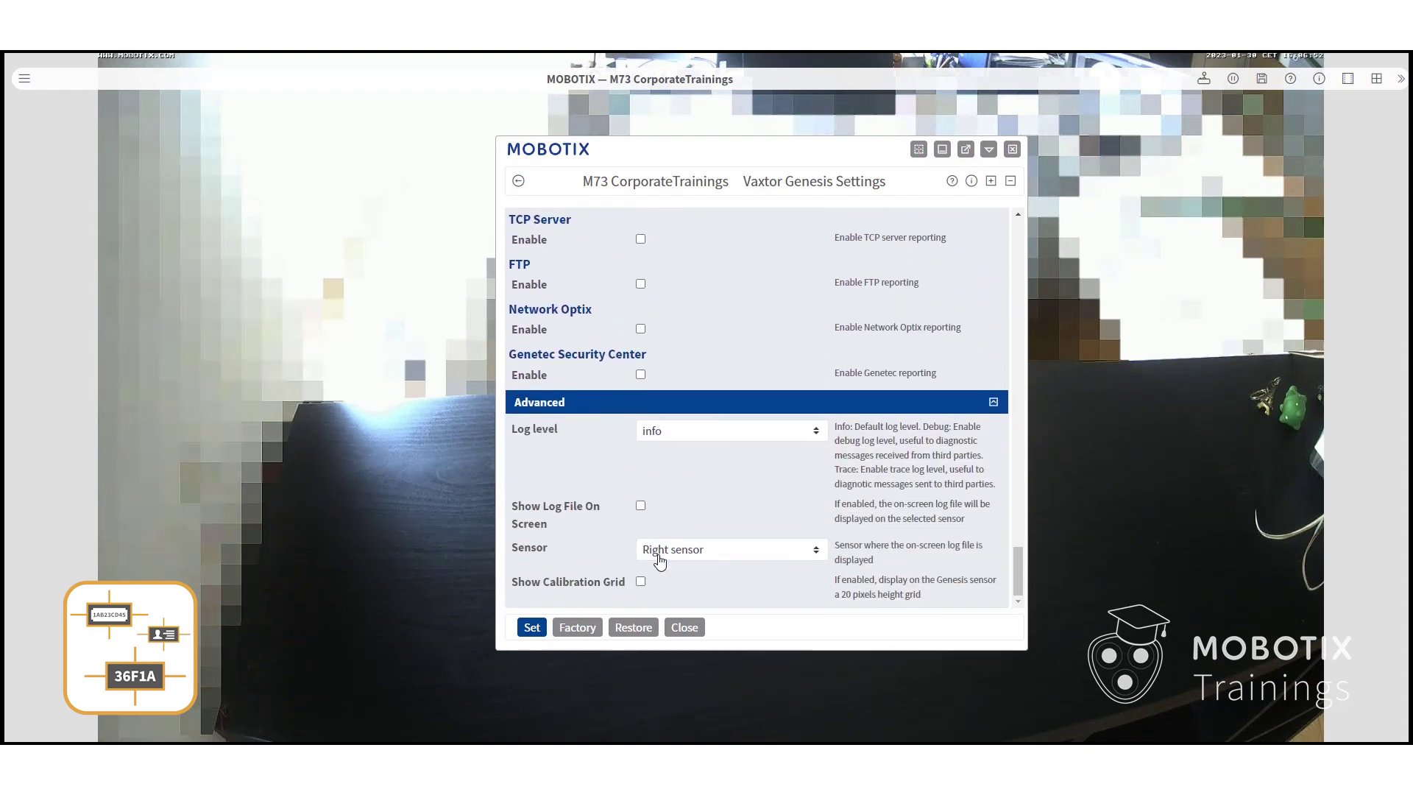
Apply the Genesis settings, close the window and store the configuration permanently
left_click(532, 627)
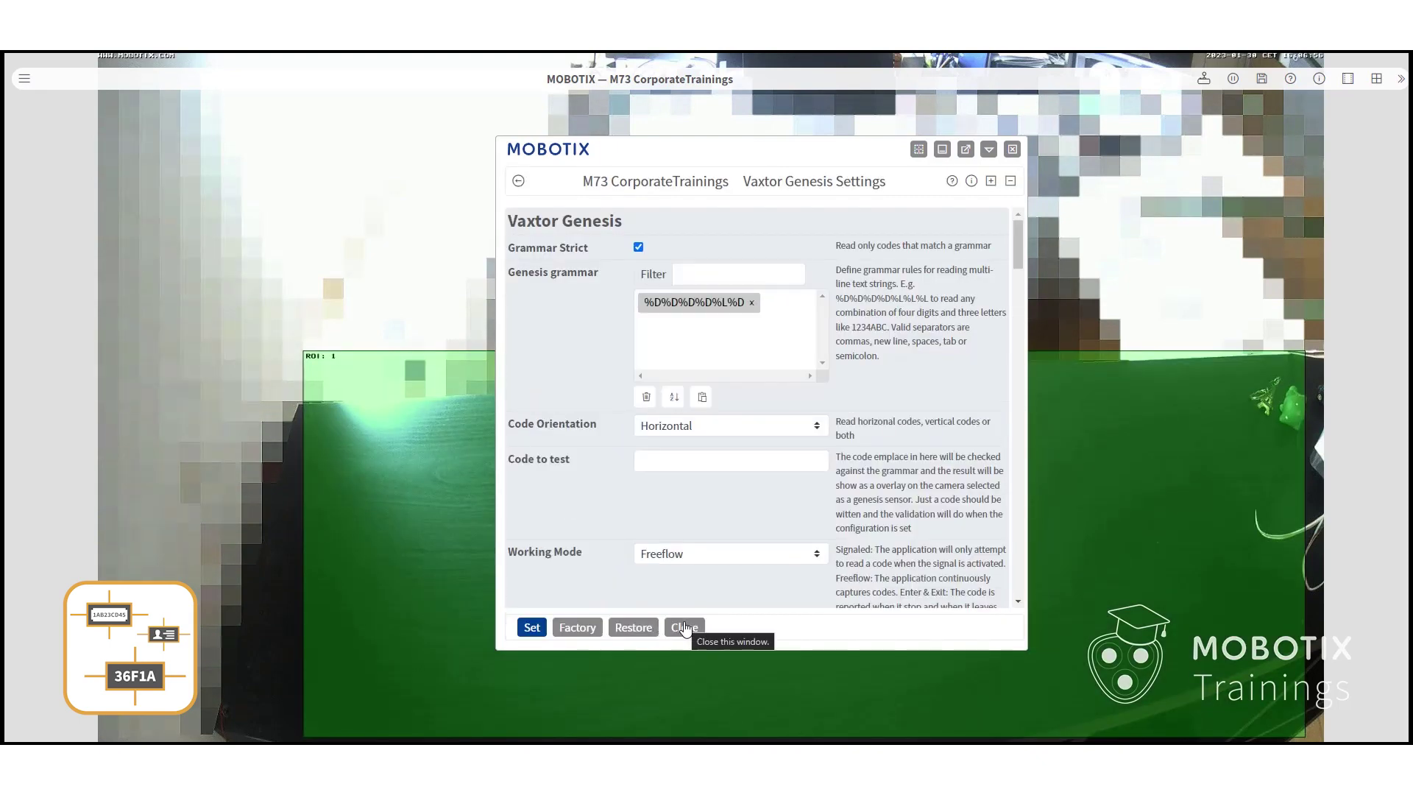
left_click(684, 627)
left_click(781, 114)
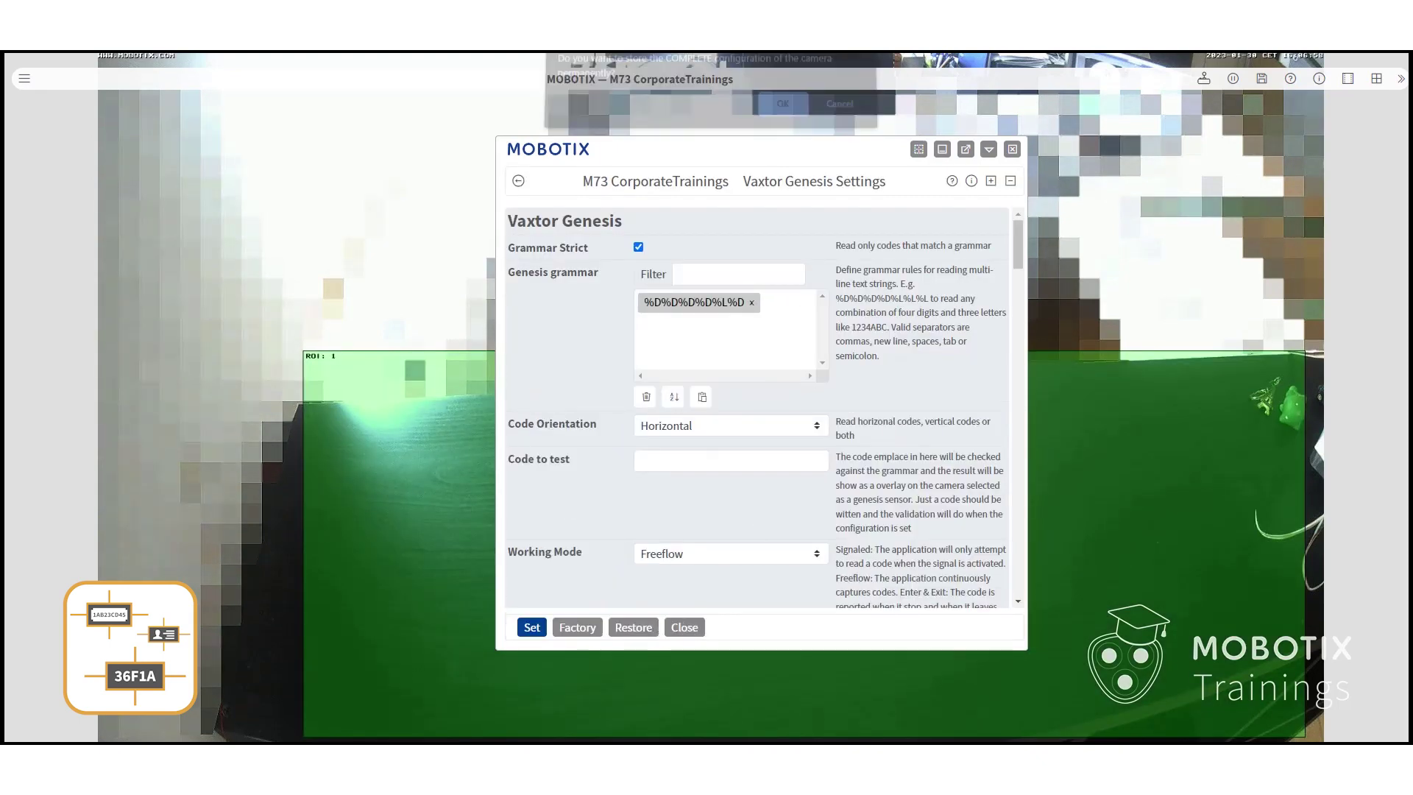